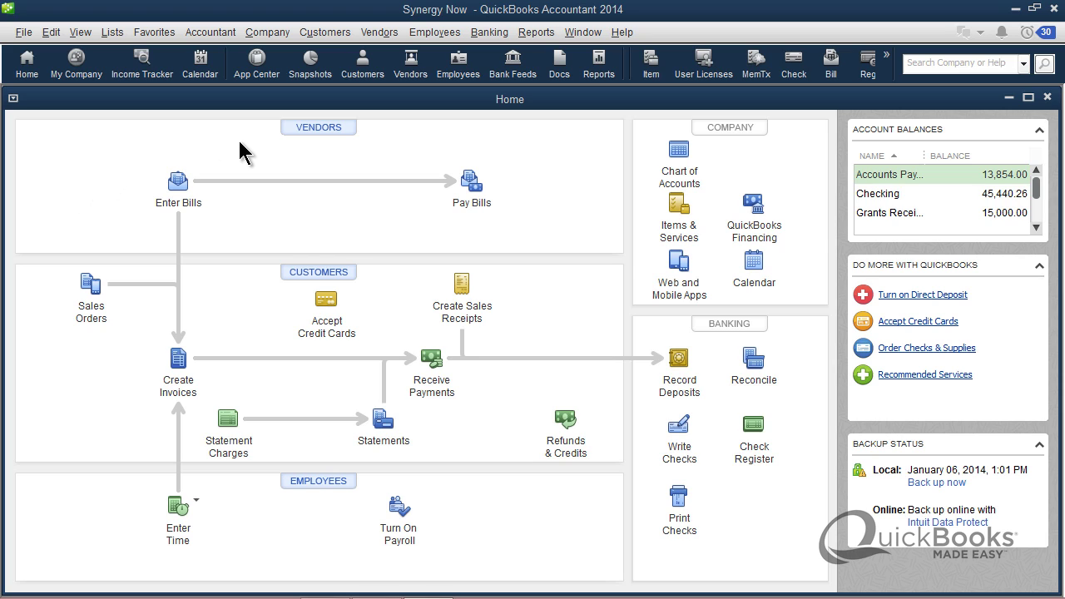
# Open the Company menu to reach Set Closing Date
pyautogui.click(258, 35)
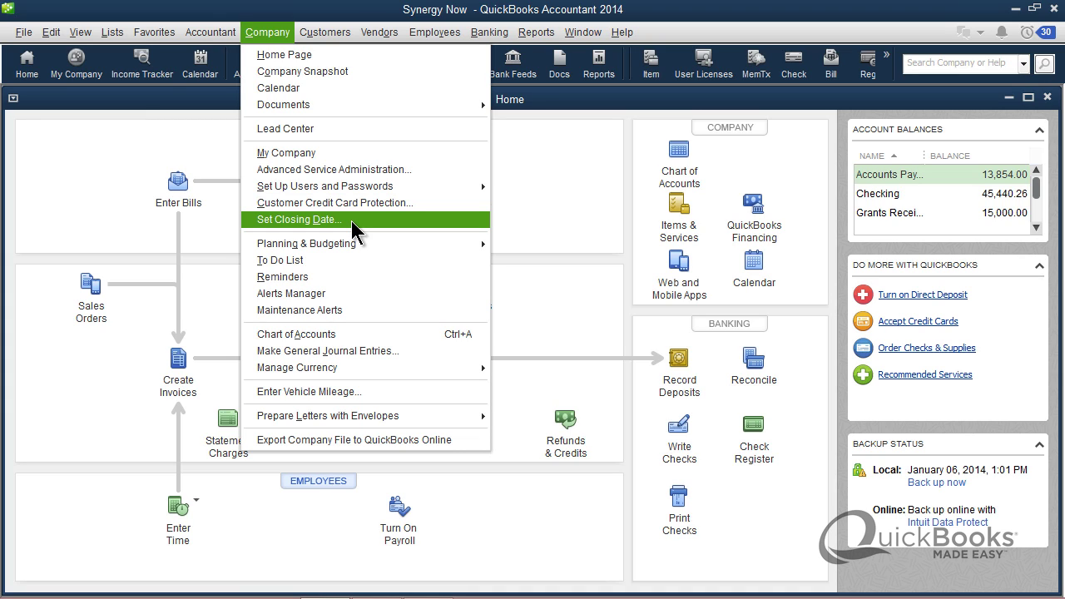
# Open the Accounting company preferences showing books closed through 12/31/2012
pyautogui.click(351, 220)
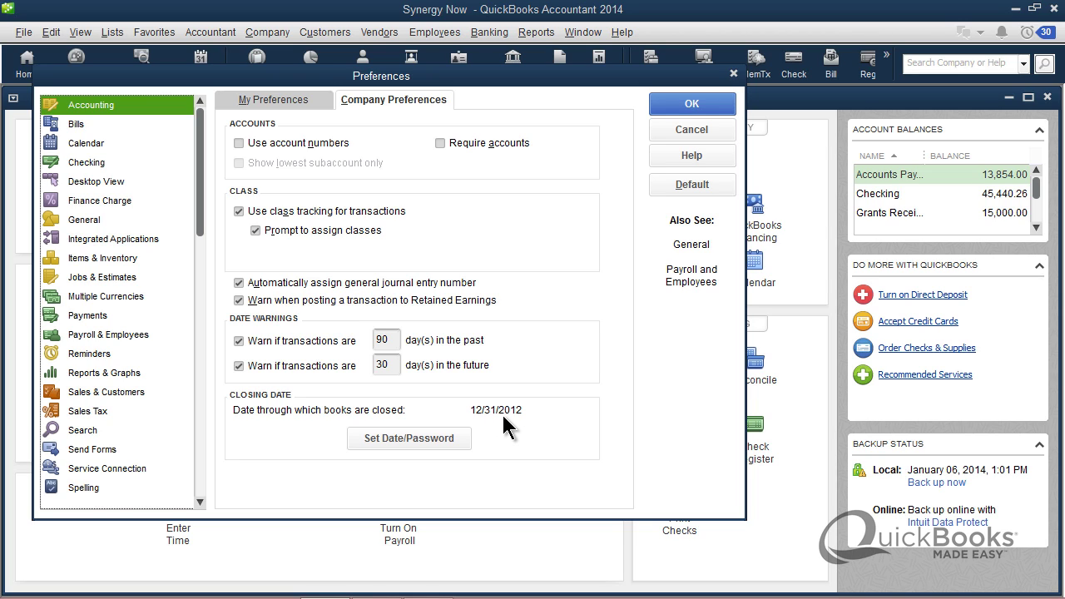
# Change the closing date from 12/31/2012 to 12/31/2013 and save the preferences
pyautogui.click(404, 437)
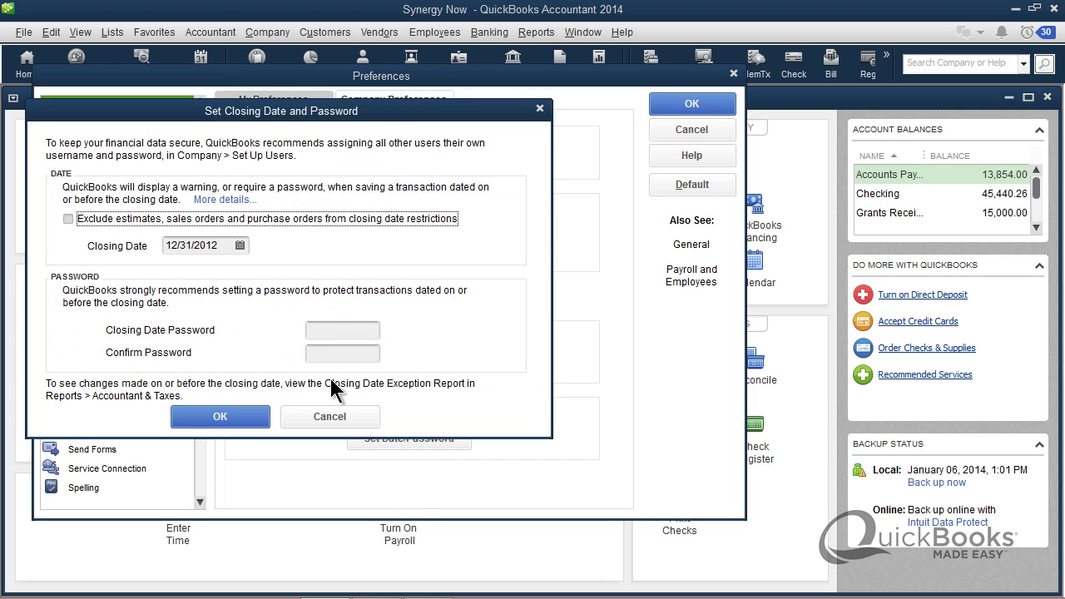
pyautogui.click(221, 246)
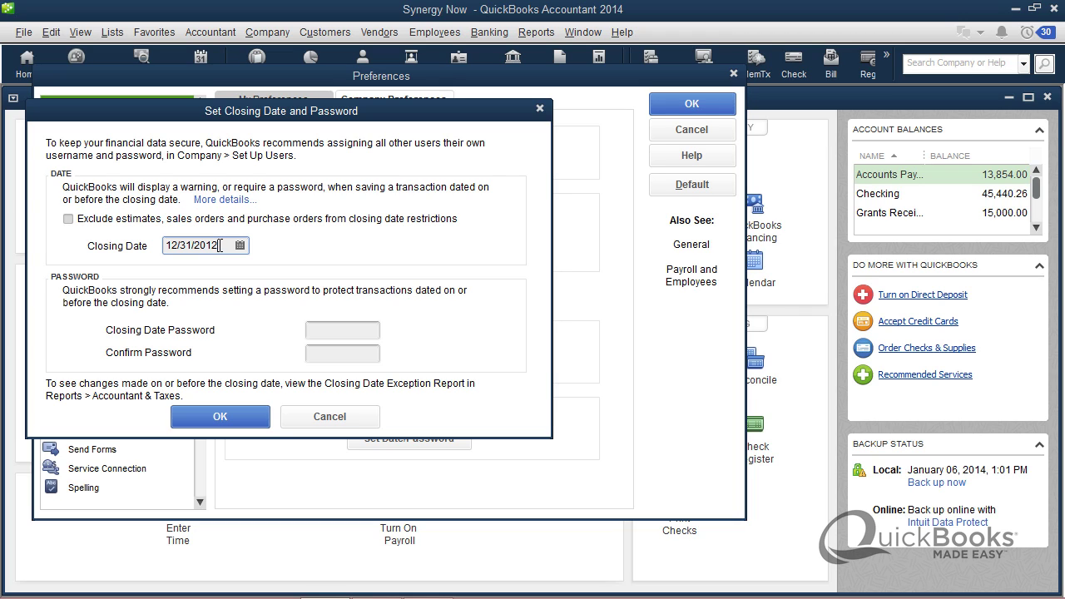
pyautogui.moveTo(221, 245); pyautogui.dragTo(166, 246)
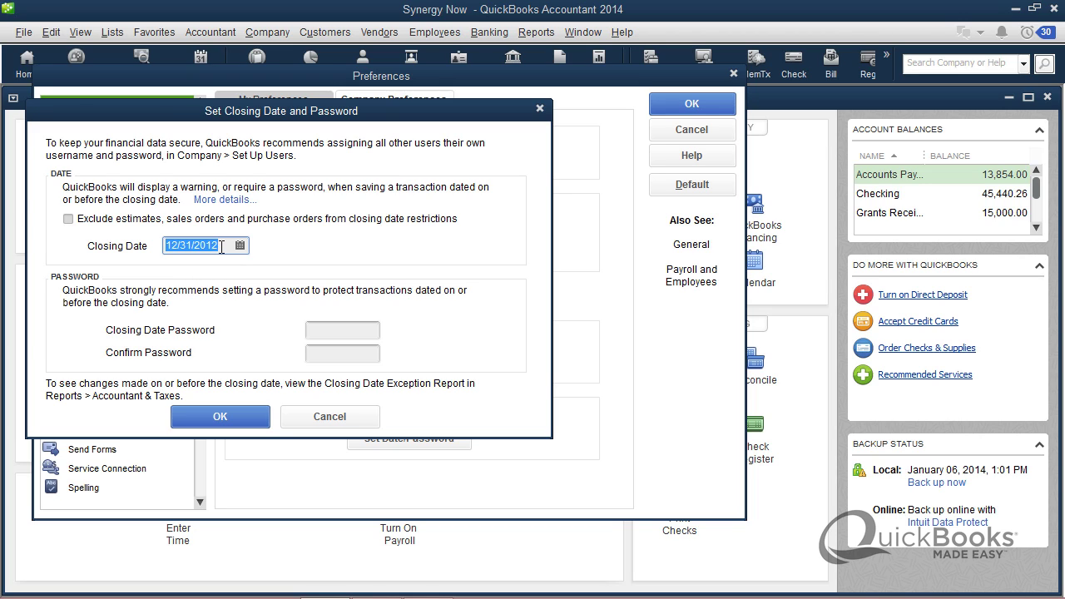
pyautogui.click(221, 247)
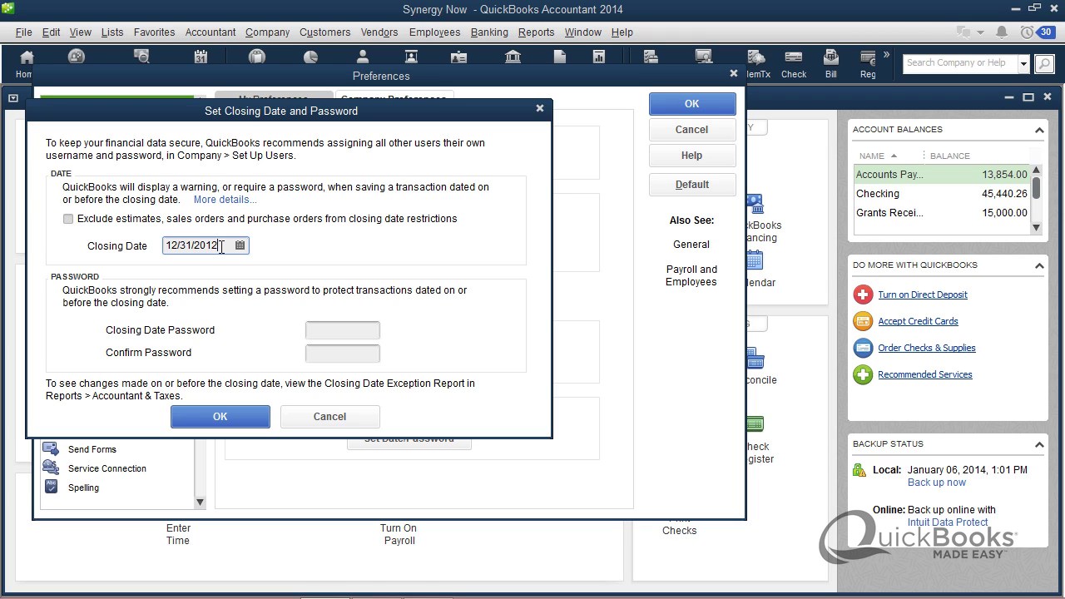
pyautogui.press('BackSpace')
pyautogui.write('3')
pyautogui.moveTo(223, 244); pyautogui.dragTo(160, 246)
pyautogui.click(221, 417)
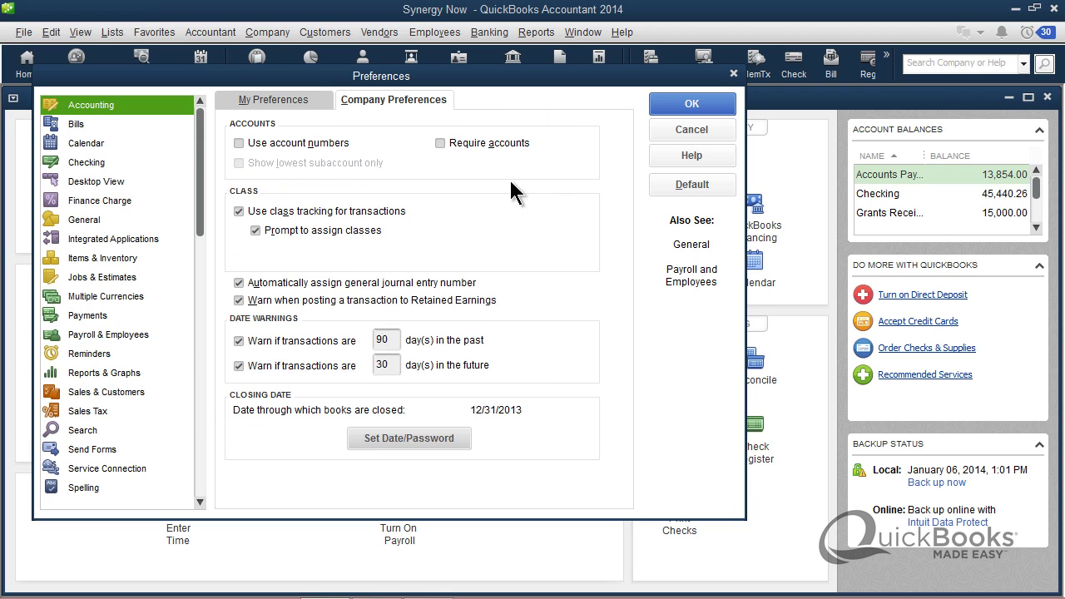
pyautogui.click(666, 108)
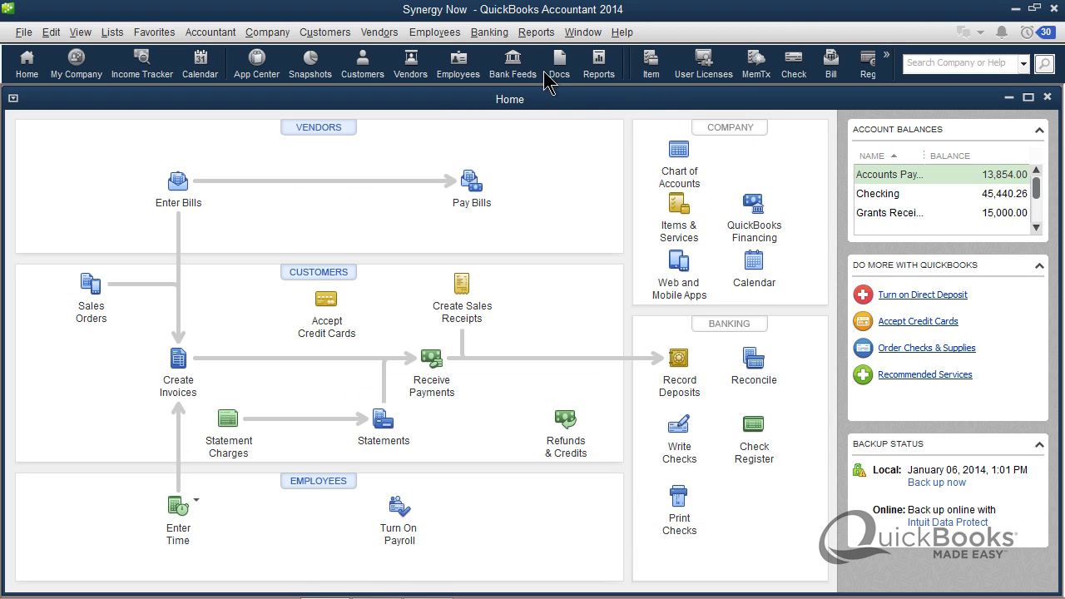
# Start a new check dated 12/31/2013 payable to Alliance Heating and Air Conditioning
pyautogui.click(491, 32)
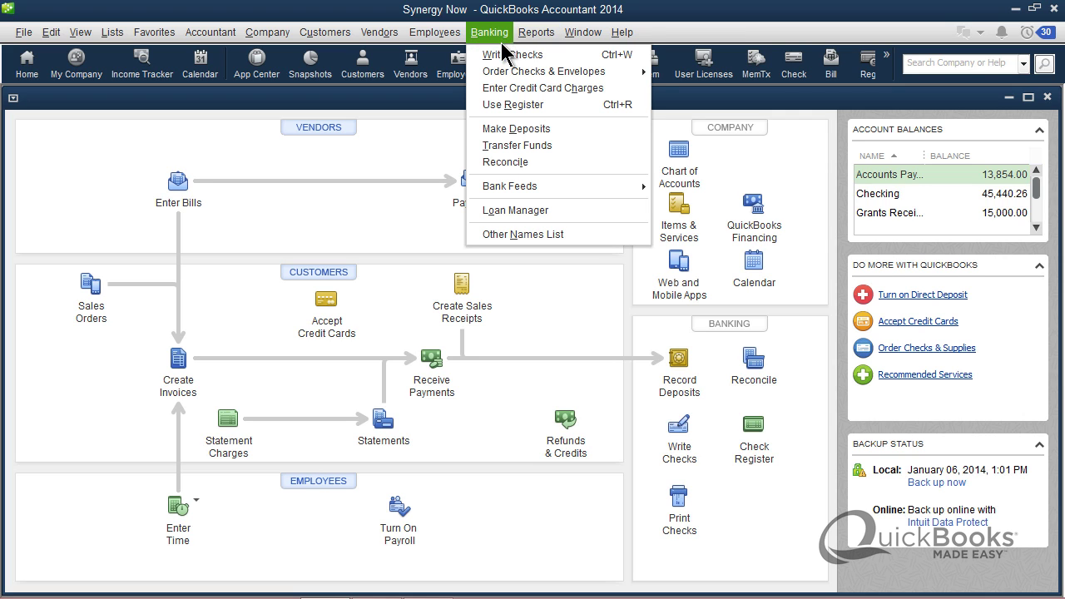
pyautogui.click(501, 54)
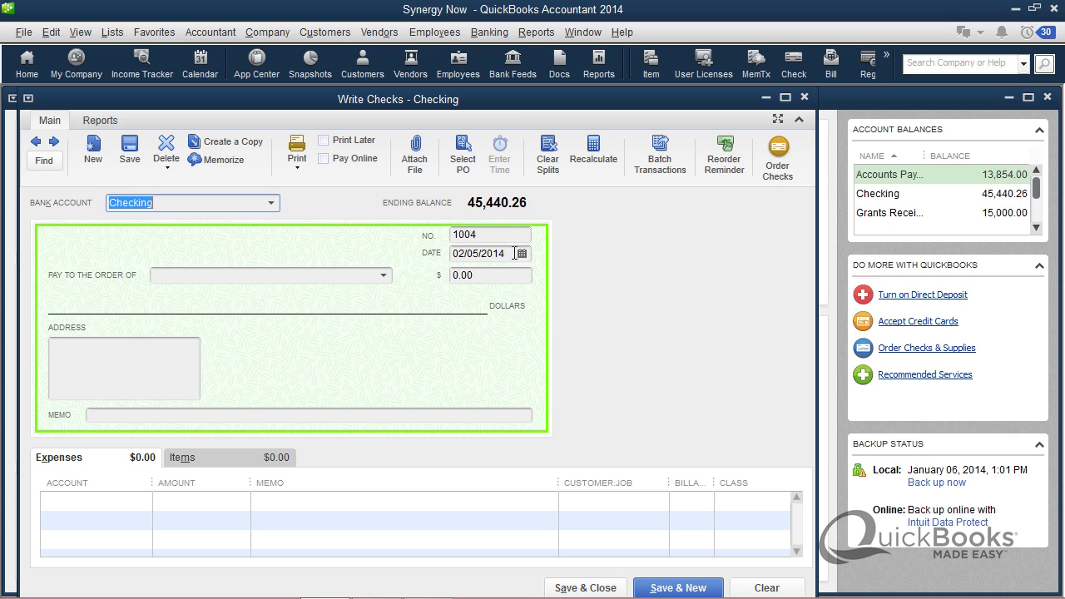
pyautogui.moveTo(514, 253); pyautogui.dragTo(382, 263)
pyautogui.write('12/31/2013')
pyautogui.press('Tab')
pyautogui.click(382, 274)
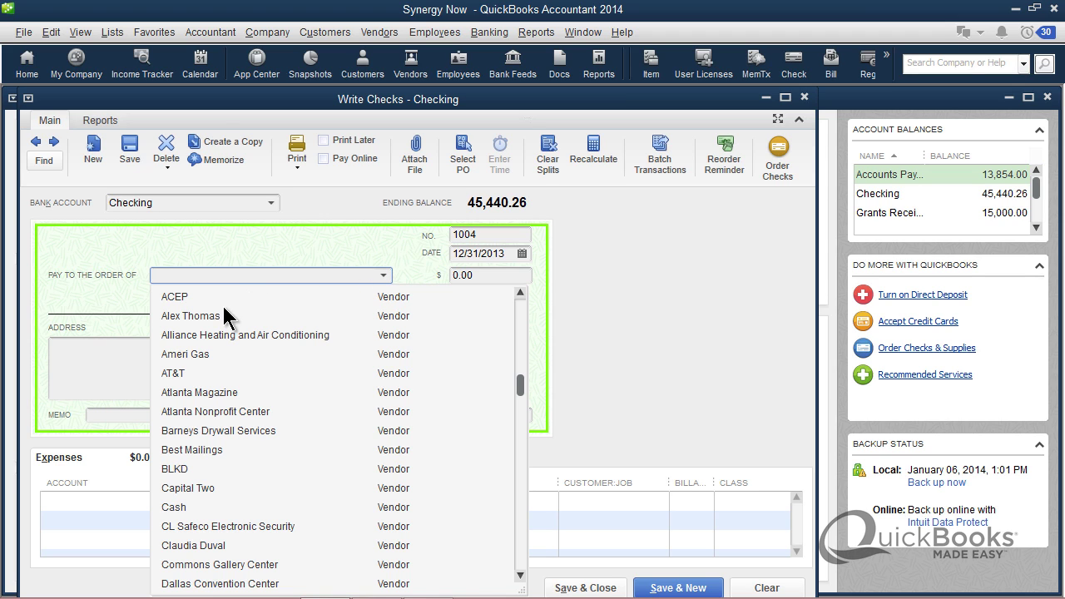
pyautogui.click(216, 335)
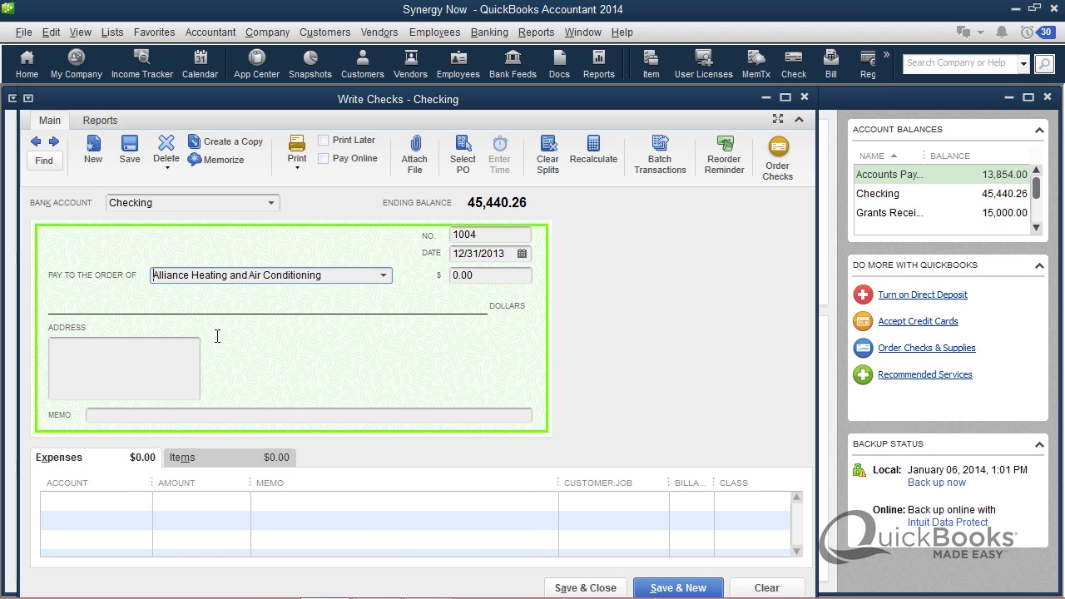
# Set the amount to 100.00, charge it to Equipment R & M, and save the check
pyautogui.click(481, 277)
pyautogui.moveTo(481, 276); pyautogui.dragTo(441, 278)
pyautogui.write('100')
pyautogui.press('Tab')
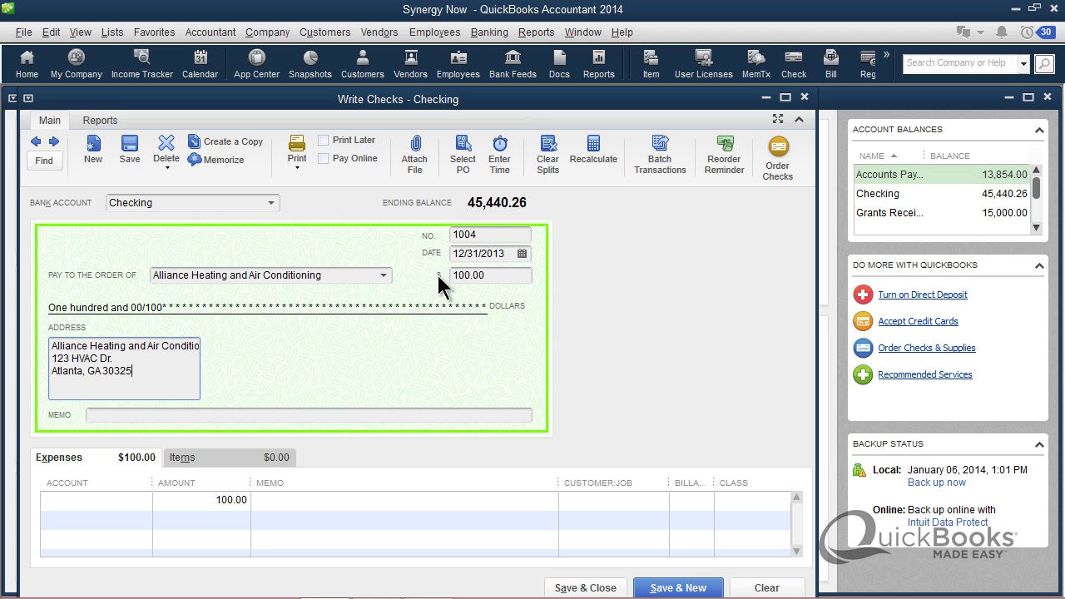
pyautogui.click(143, 499)
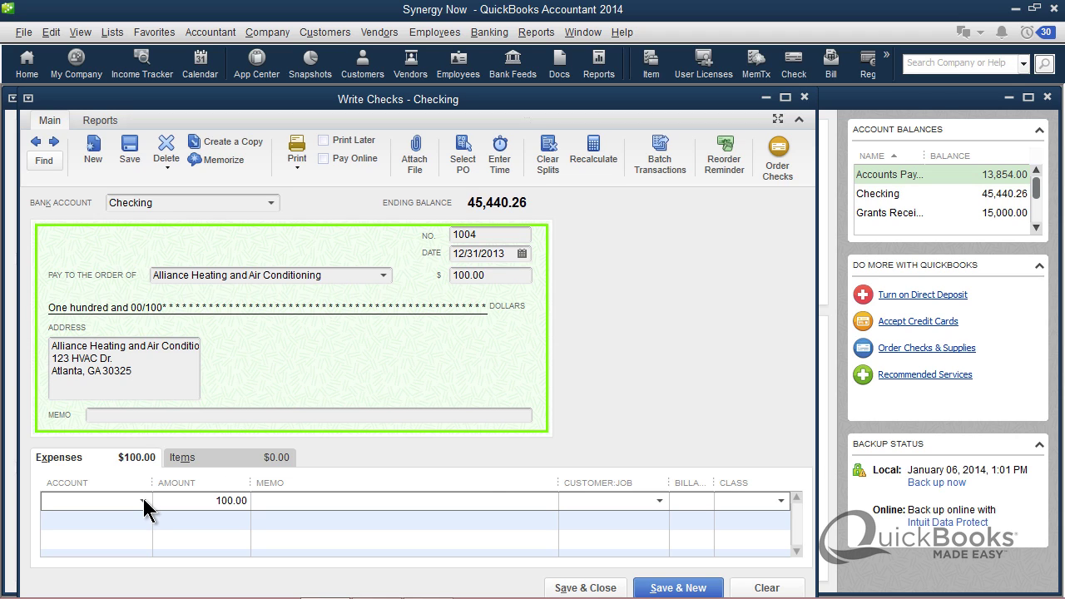
pyautogui.write('Equipment Rental')
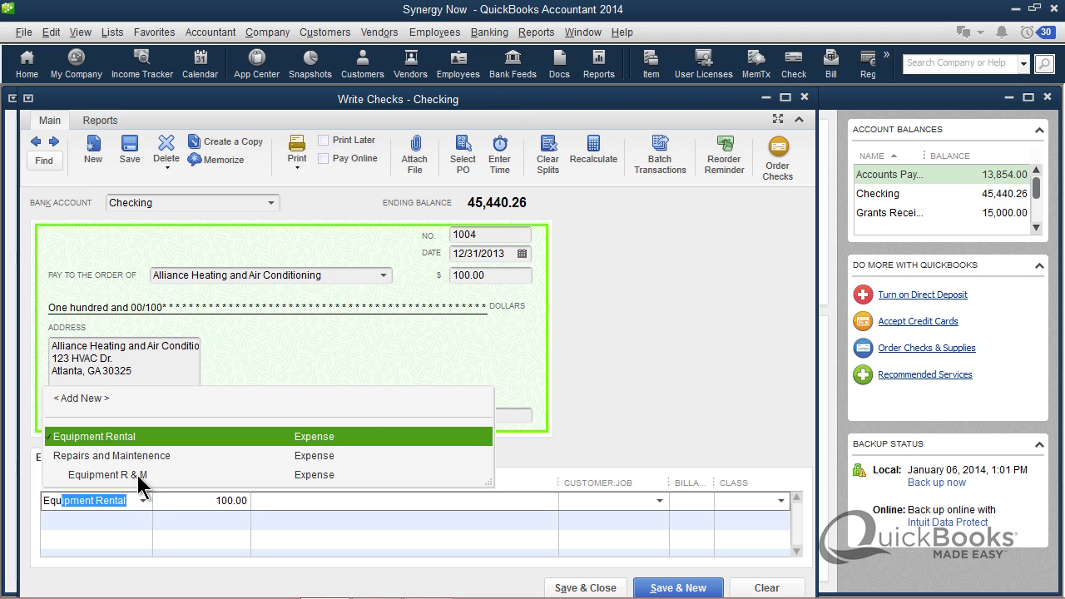
pyautogui.click(139, 475)
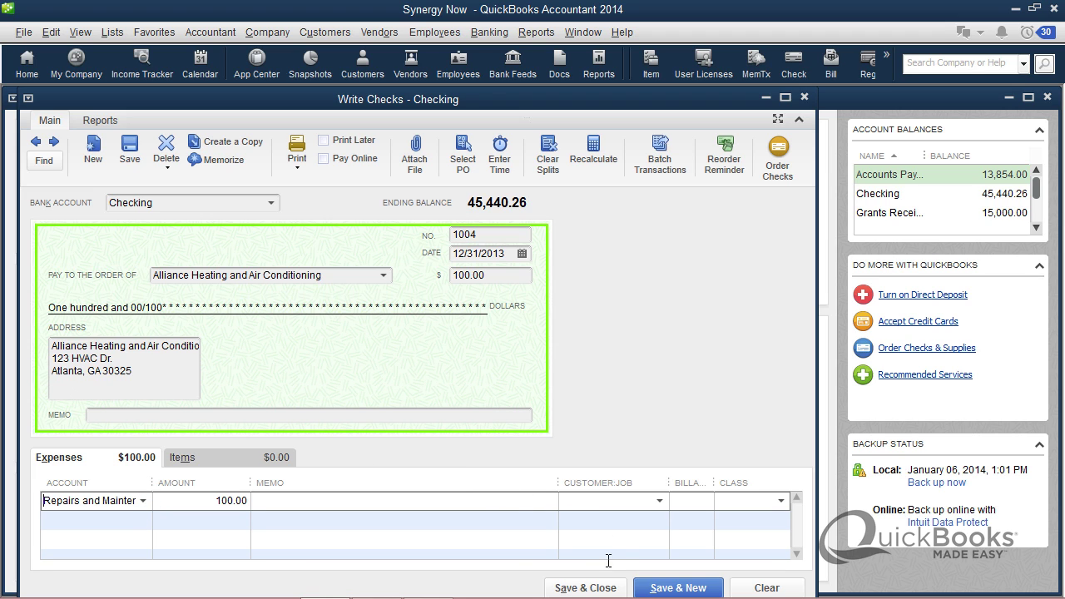
pyautogui.click(601, 587)
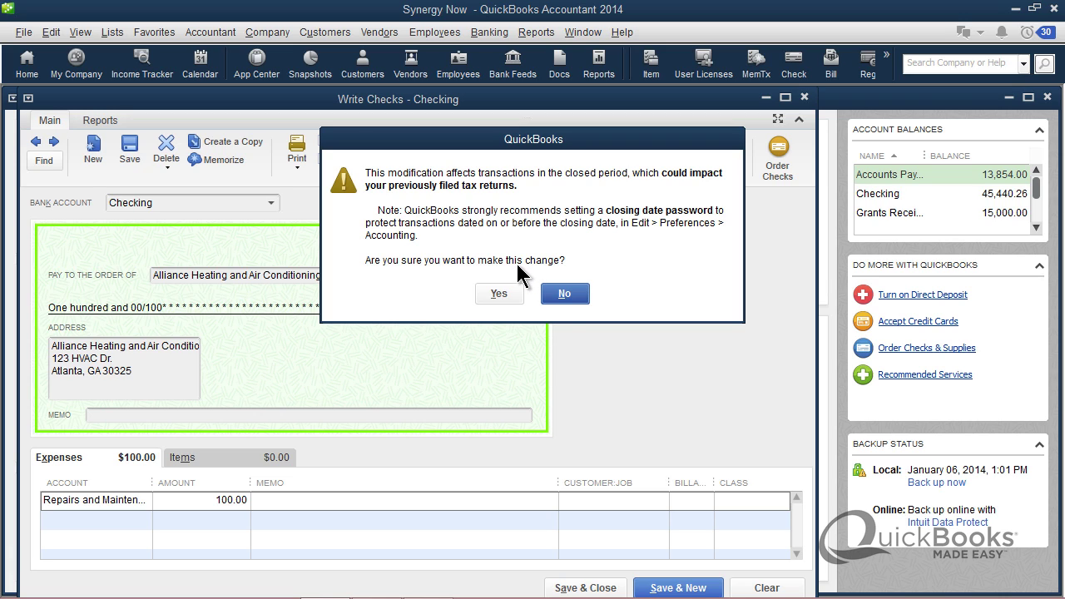
# Decline the closed-period warning so the $100.00 check stays unsaved
pyautogui.click(565, 295)
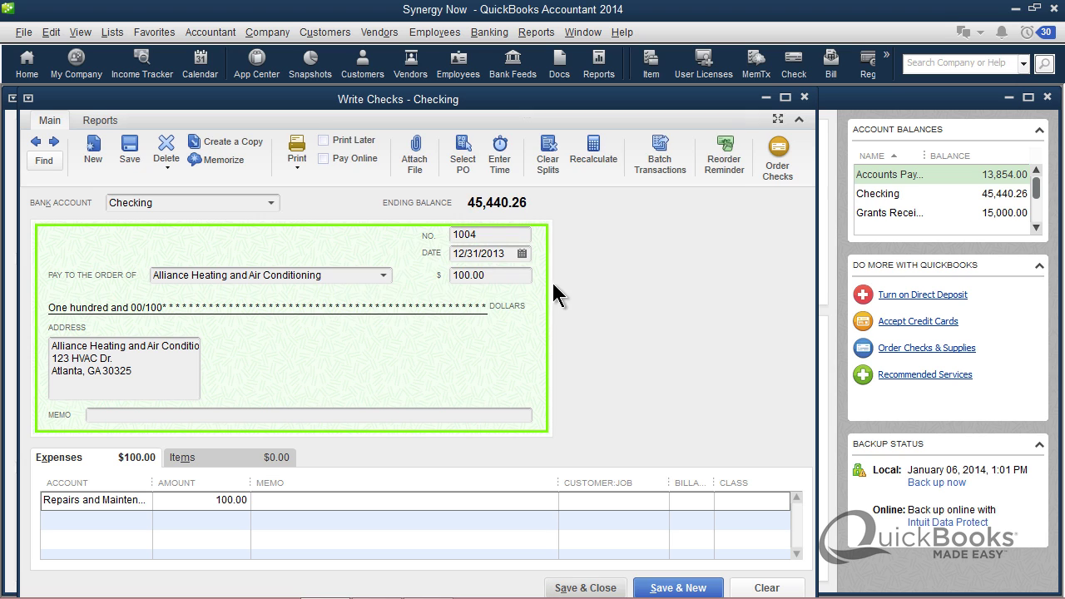
# Add and confirm a closing-date password for 12/31/2013, then save the preferences
pyautogui.click(249, 34)
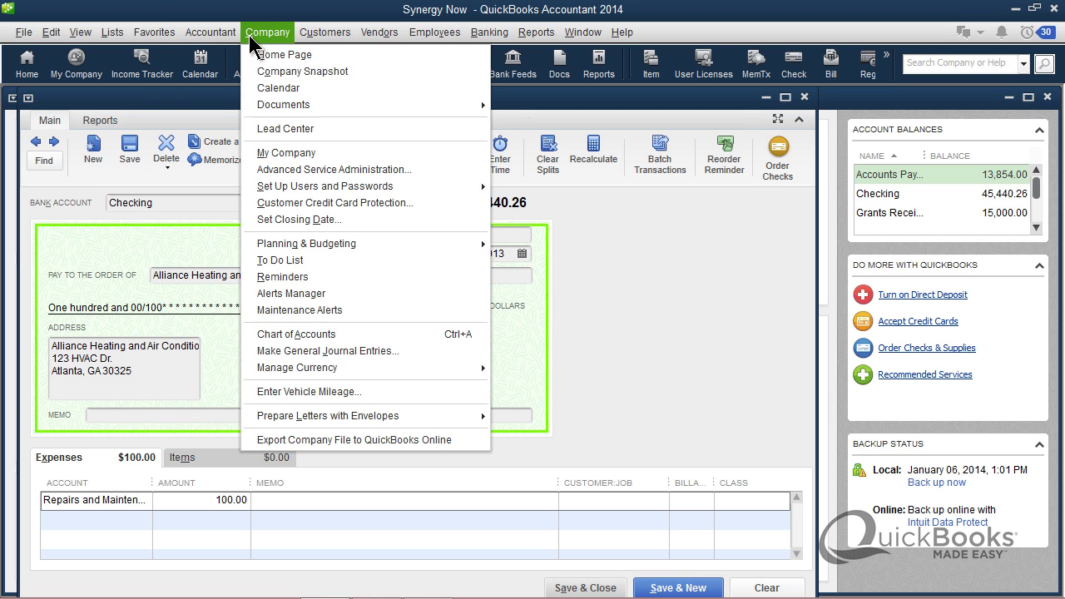
pyautogui.click(291, 213)
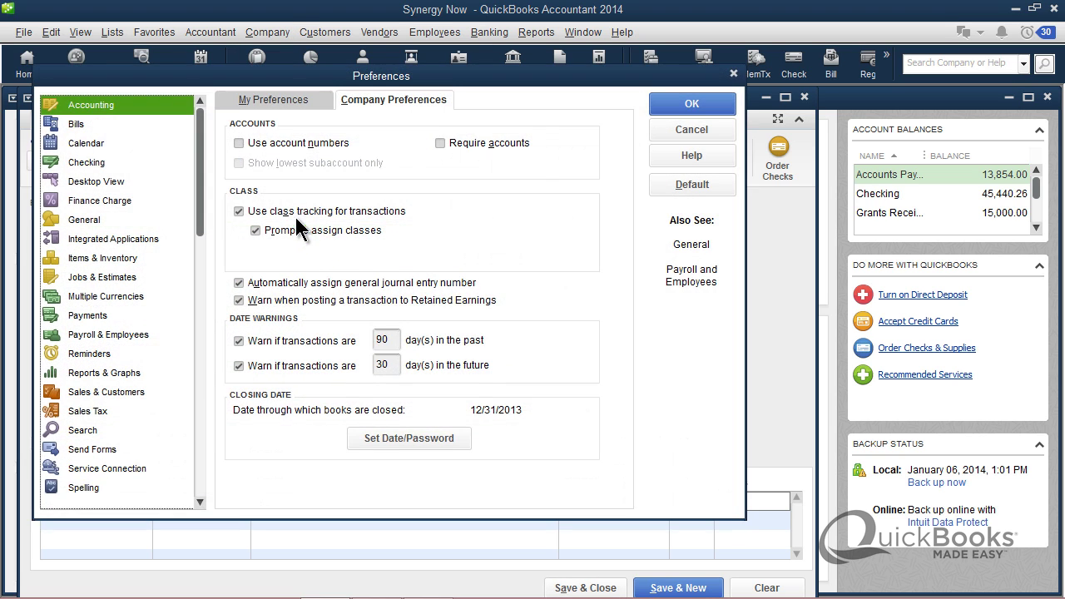
pyautogui.click(417, 438)
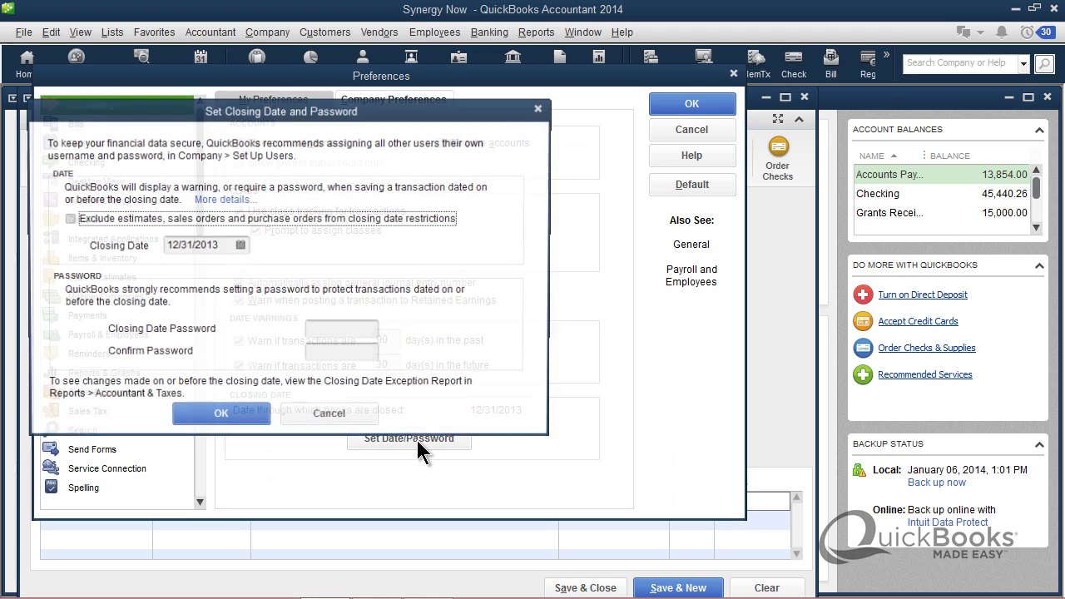
pyautogui.click(343, 332)
pyautogui.write('•••••••••')
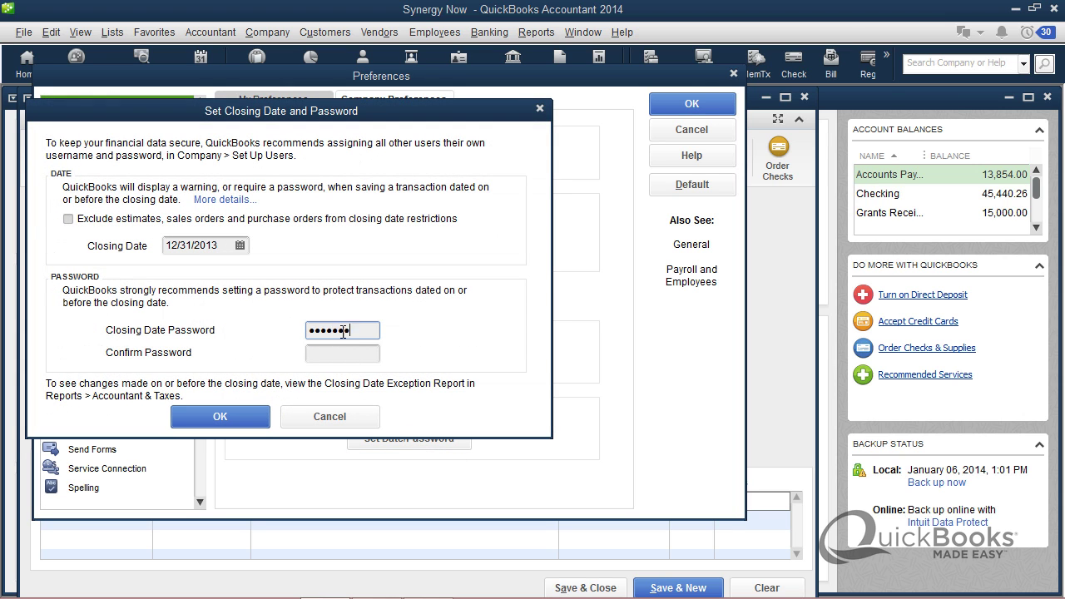
pyautogui.press('Tab')
pyautogui.write('•••••••••')
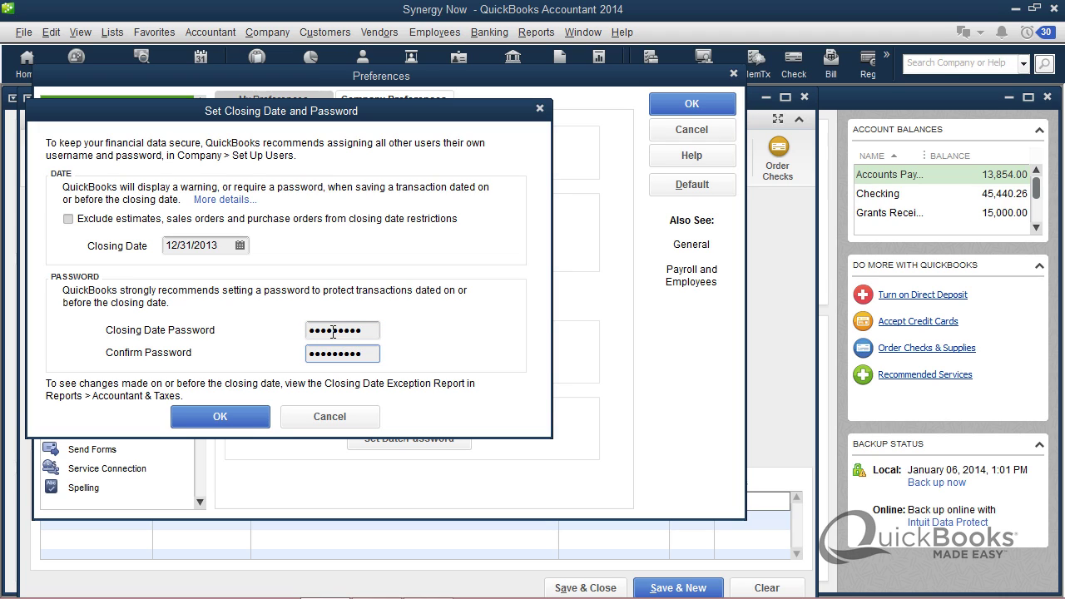
pyautogui.click(239, 414)
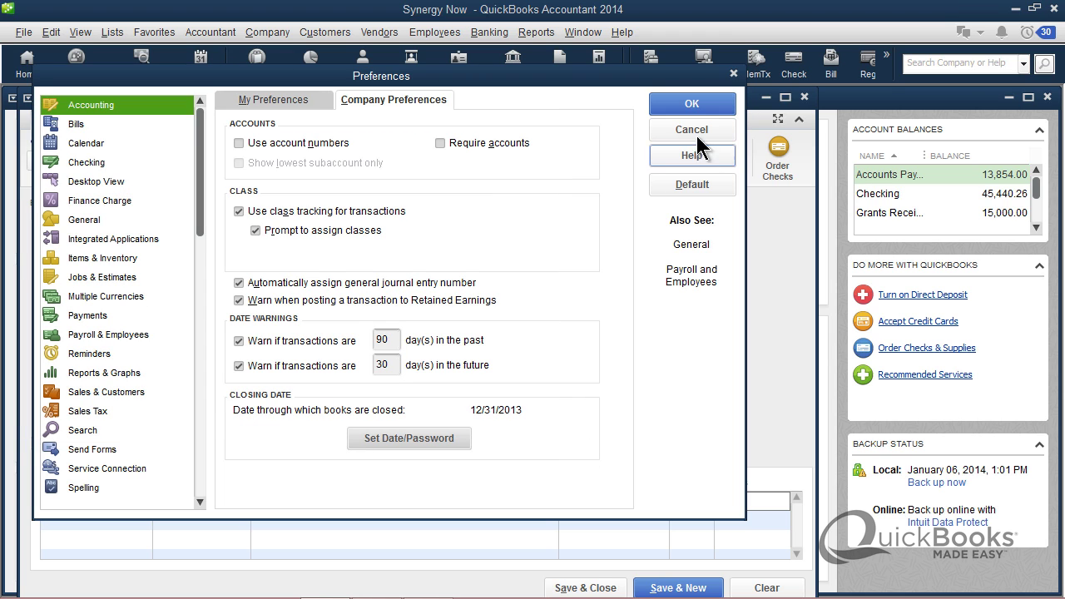
pyautogui.click(691, 105)
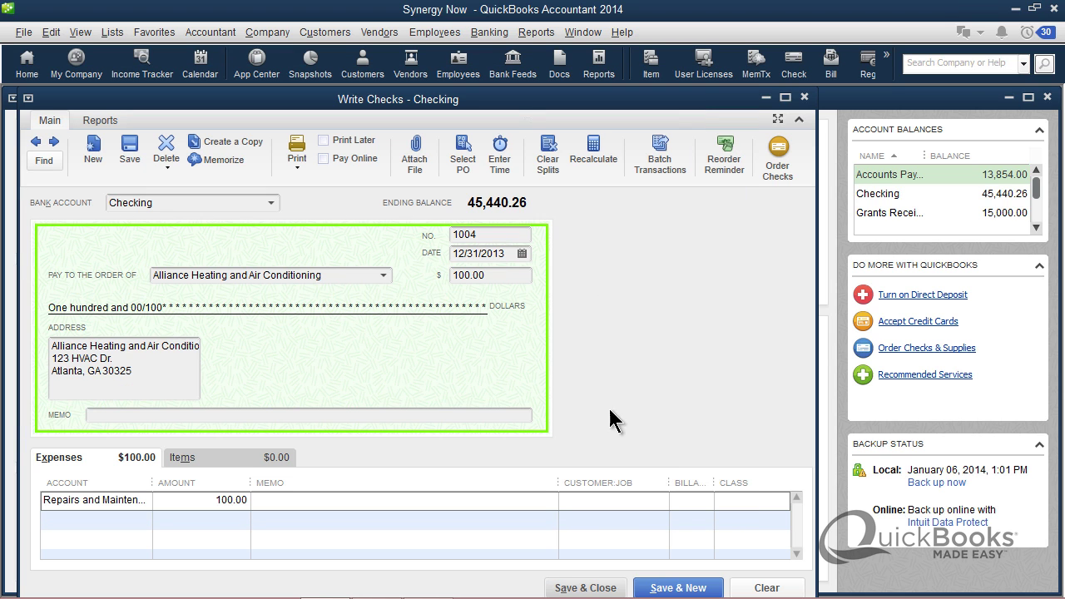
# Save the $100.00 check using the closing-date password, skipping the class, and close the form
pyautogui.click(600, 587)
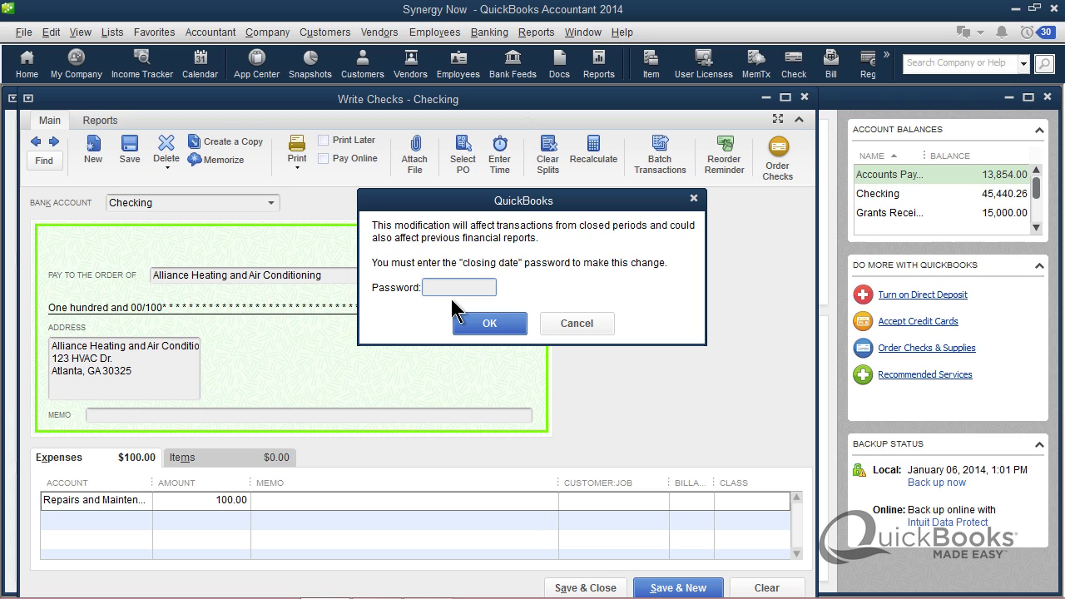
pyautogui.write('*********')
pyautogui.click(489, 324)
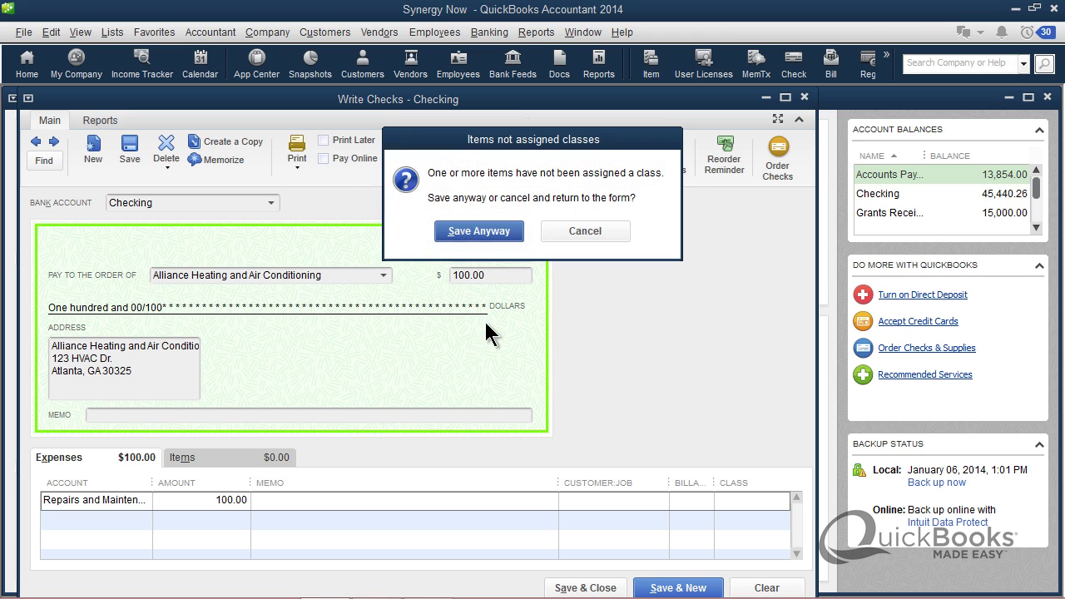
pyautogui.click(494, 233)
pyautogui.press('Escape')
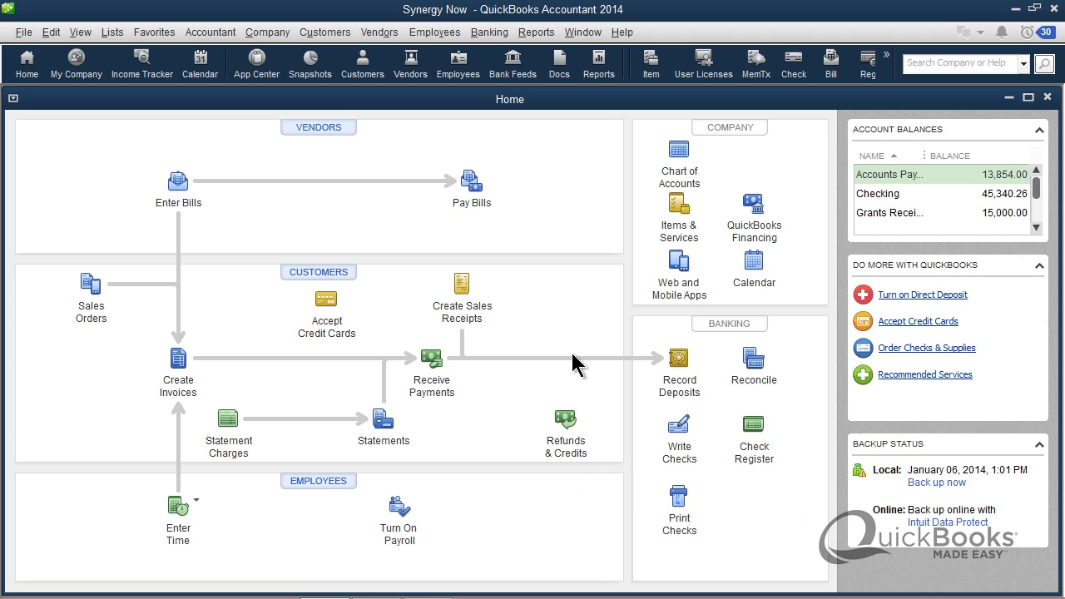
pyautogui.click(267, 32)
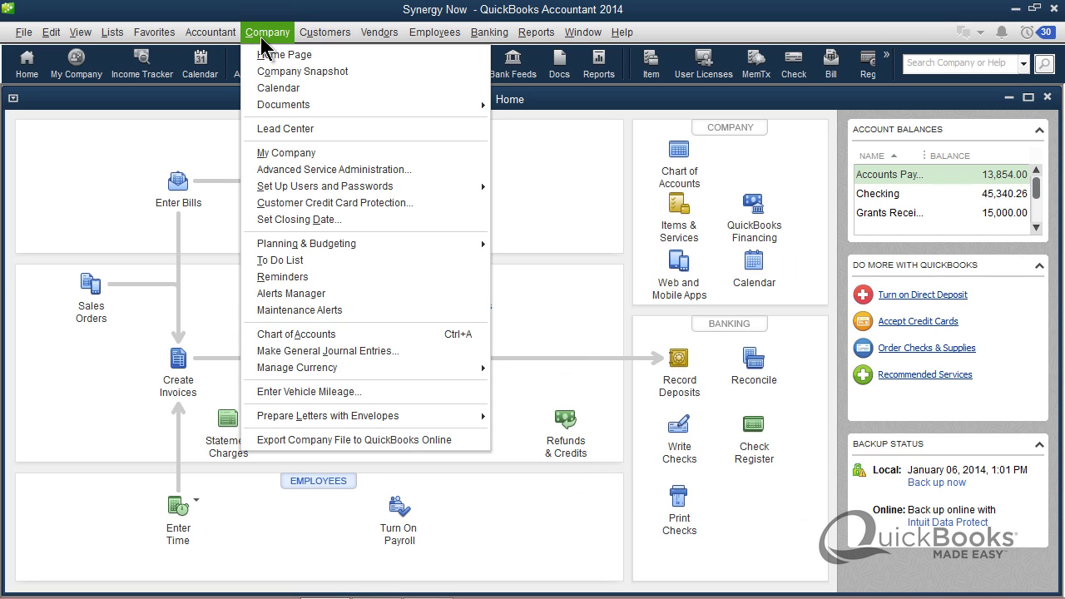
pyautogui.click(296, 220)
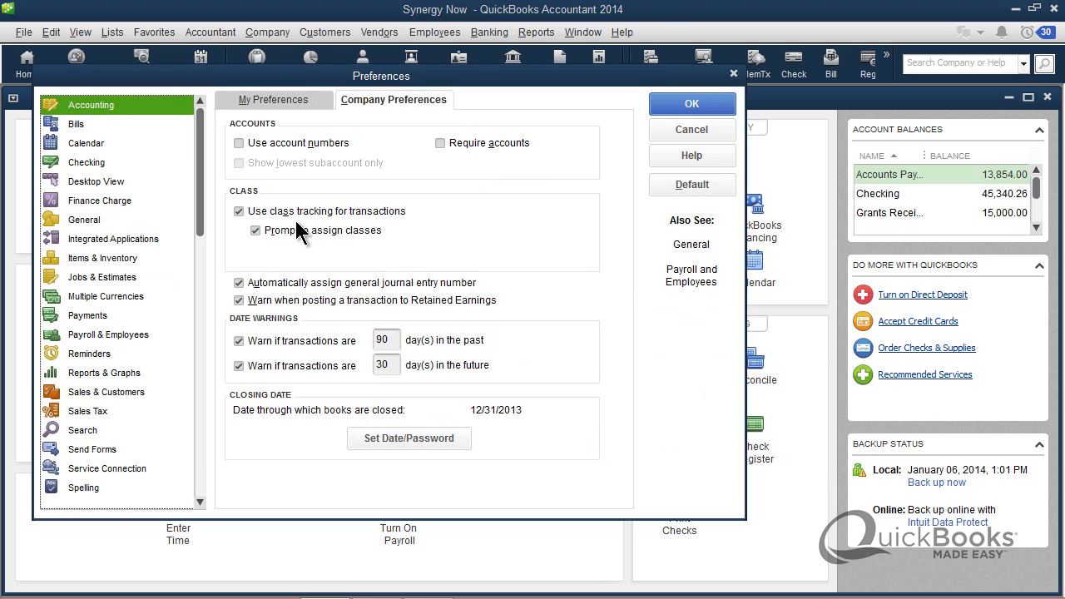
pyautogui.click(437, 435)
pyautogui.moveTo(223, 246); pyautogui.dragTo(148, 239)
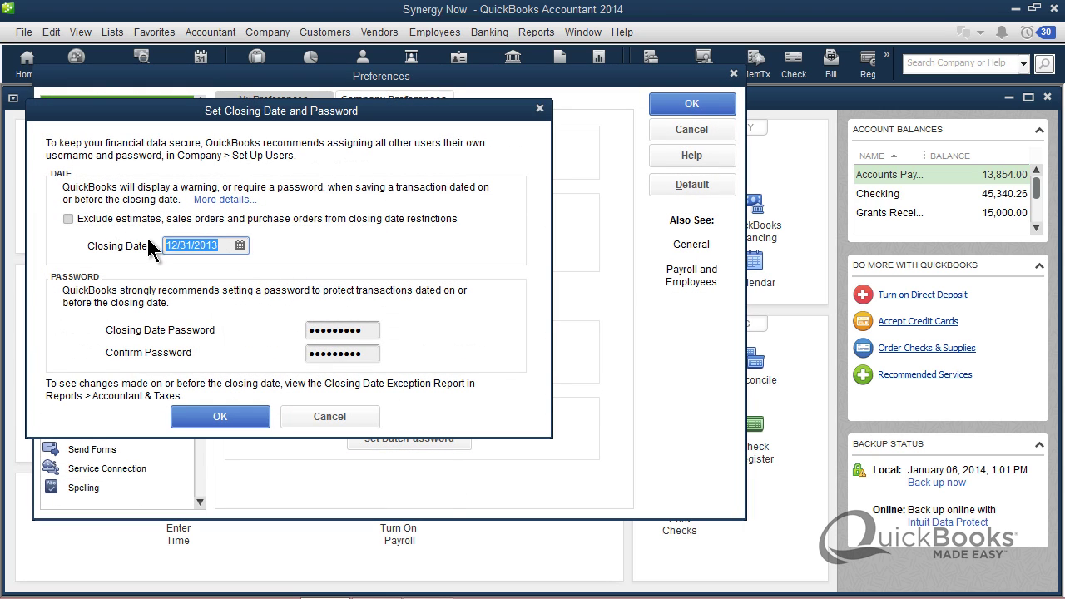
pyautogui.click(219, 245)
pyautogui.press('BackSpace')
pyautogui.write('4')
pyautogui.click(354, 331)
pyautogui.doubleClick(353, 331)
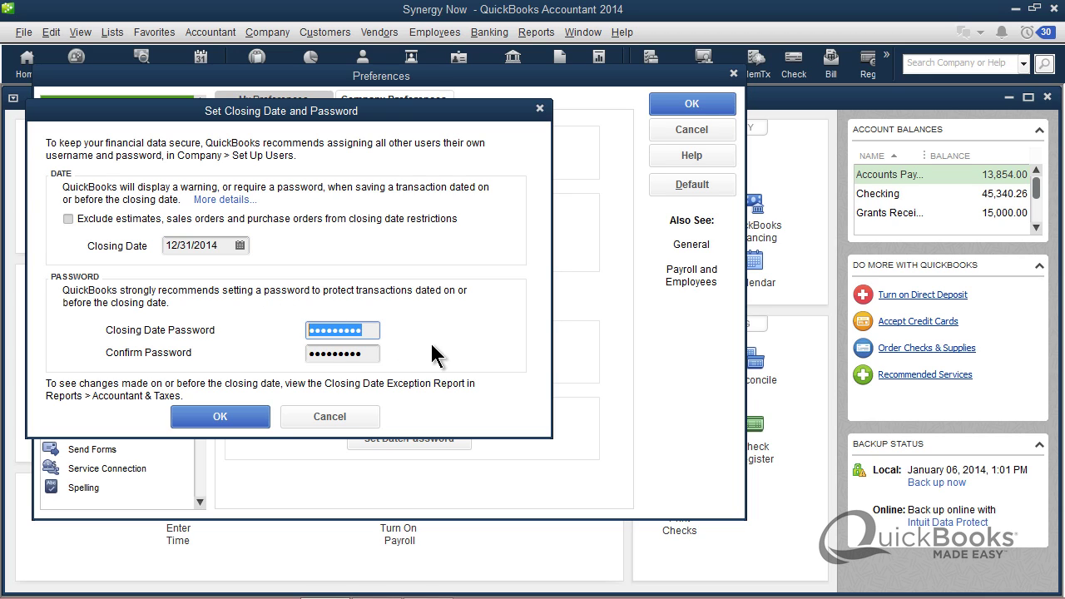
pyautogui.click(329, 417)
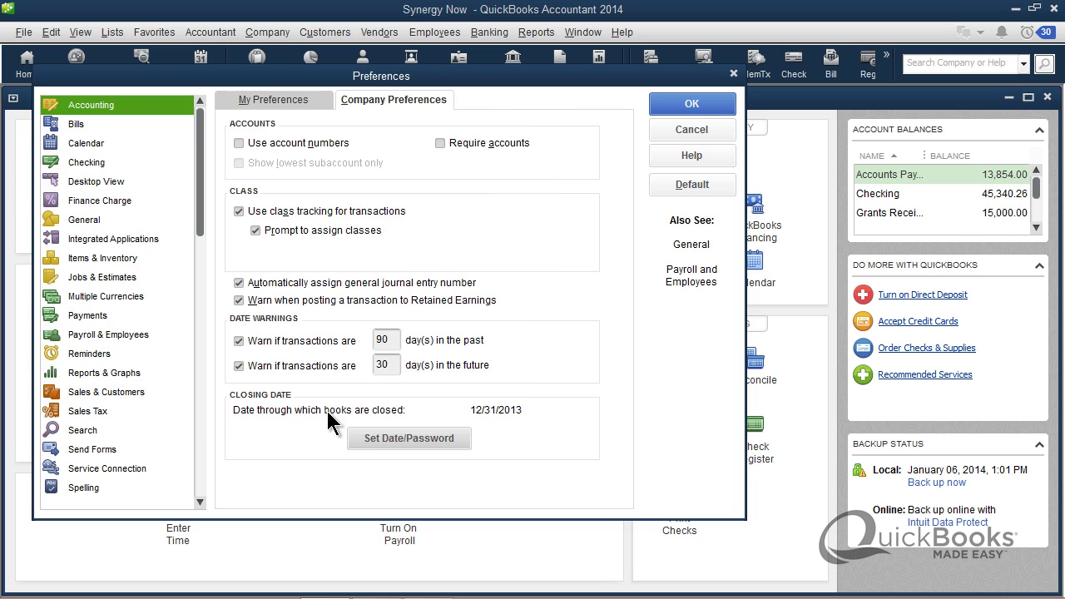
pyautogui.click(670, 130)
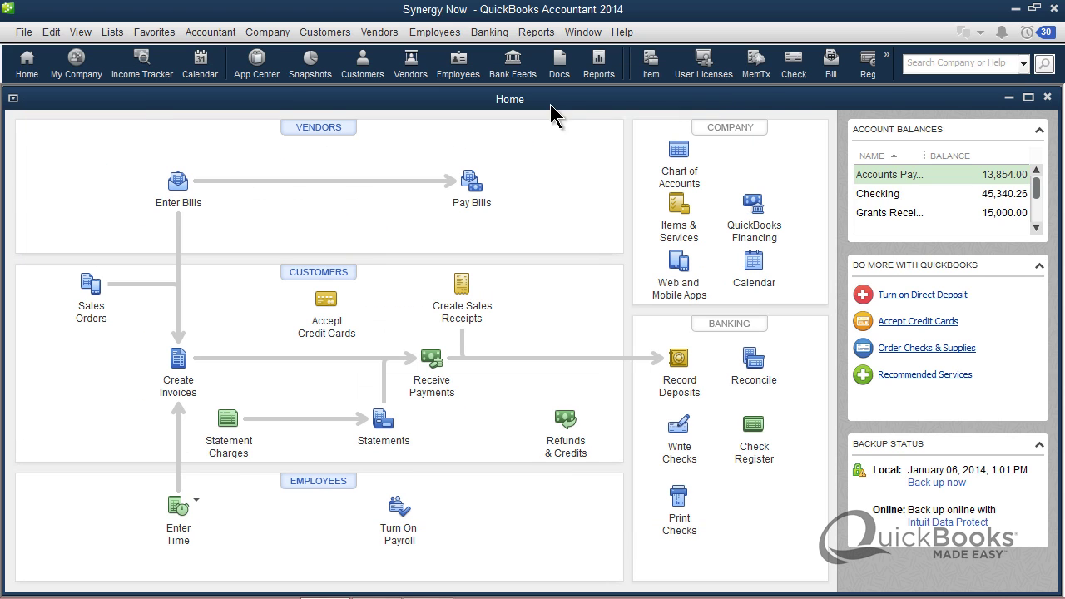